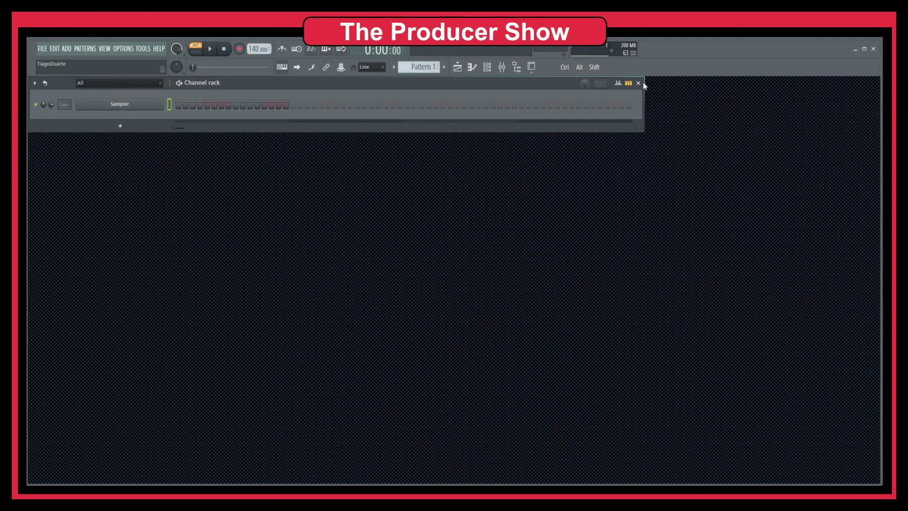
- Close the Channel rack and cycle through the Playlist, Piano roll and Channel rack windows
{"action": "left_click", "coordinate": [638, 84]}
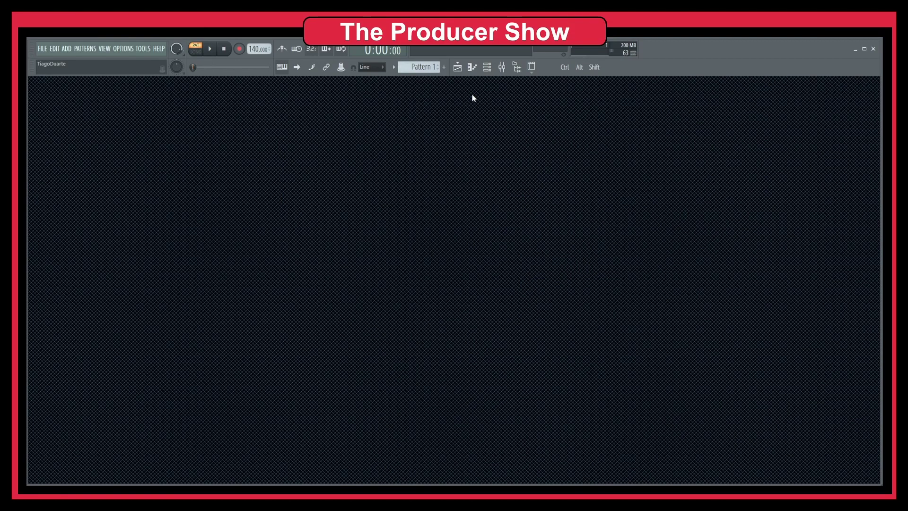
{"action": "left_click", "coordinate": [458, 67]}
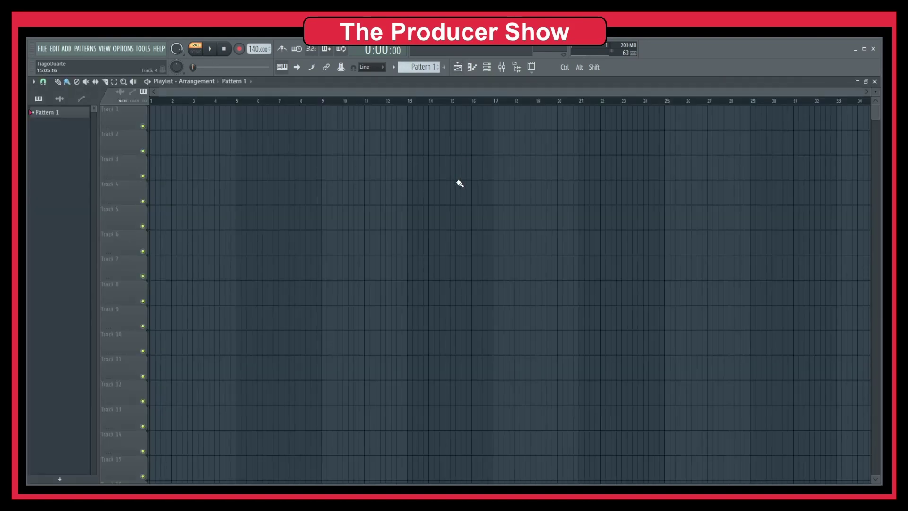
{"action": "left_click", "coordinate": [472, 66]}
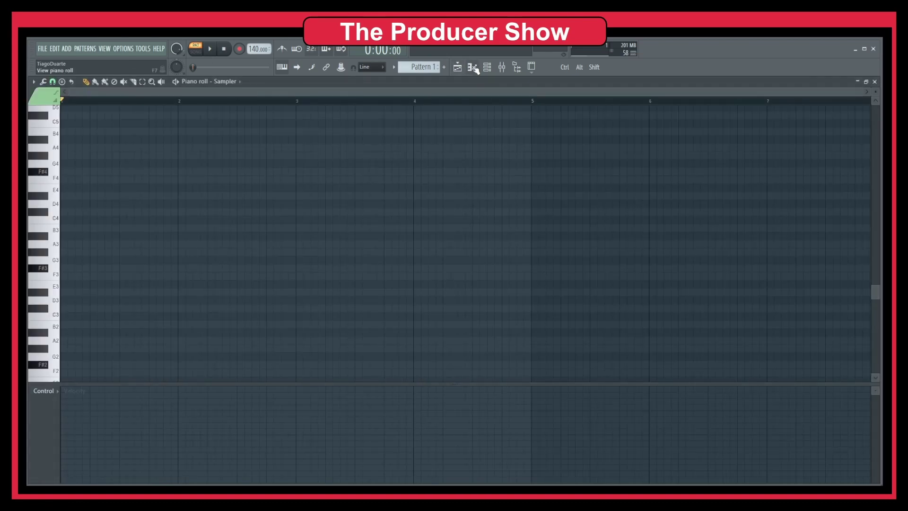
{"action": "left_click", "coordinate": [473, 67]}
{"action": "left_click", "coordinate": [488, 67]}
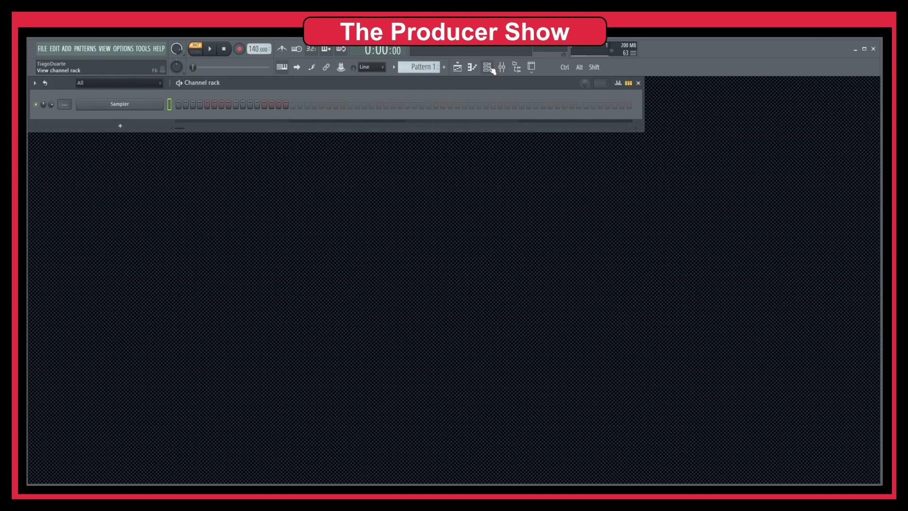
{"action": "left_click", "coordinate": [491, 69]}
- Toggle the Mixer and Browser on and off, then bring up the Playlist arrangement
{"action": "left_click", "coordinate": [502, 69]}
{"action": "left_click", "coordinate": [502, 69]}
{"action": "left_click", "coordinate": [517, 69]}
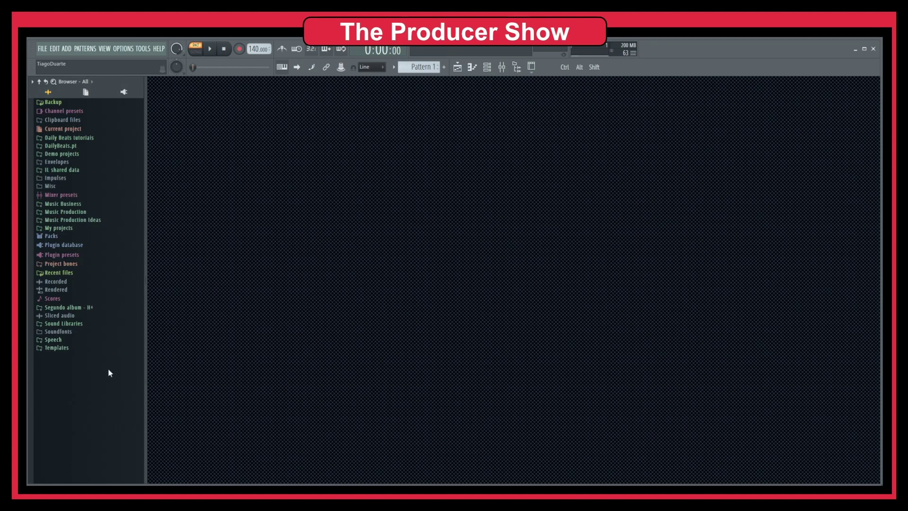
{"action": "left_click", "coordinate": [518, 67]}
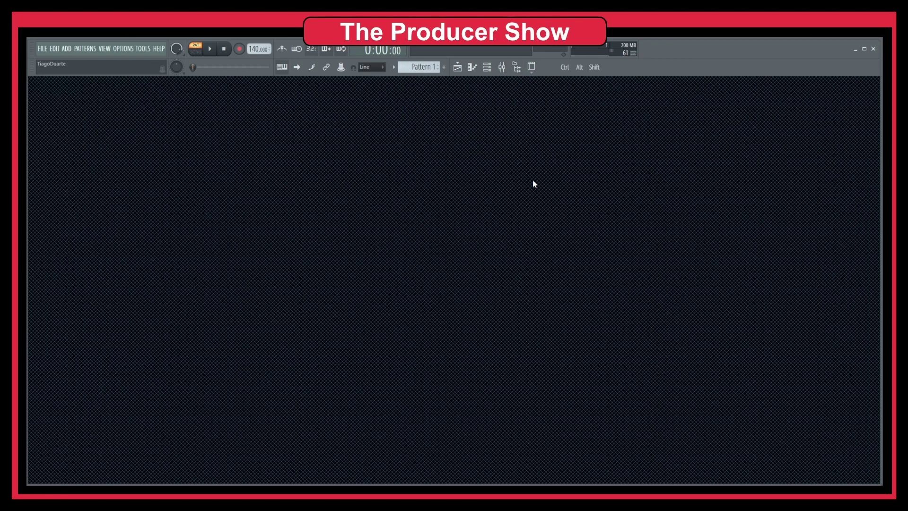
{"action": "left_click", "coordinate": [458, 67]}
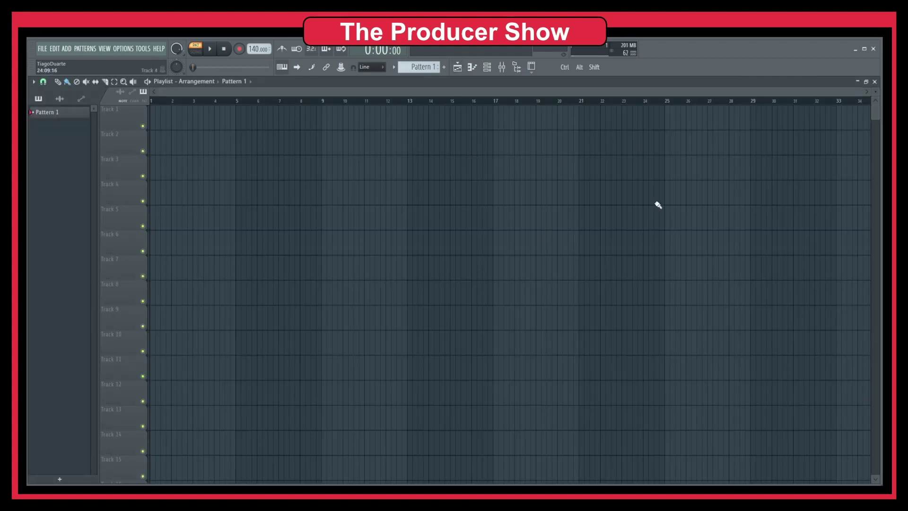
- Open the Mixer and restore the Playlist to a smaller, wider floating window
{"action": "left_click", "coordinate": [501, 68]}
{"action": "left_click", "coordinate": [772, 80]}
{"action": "left_click", "coordinate": [866, 82]}
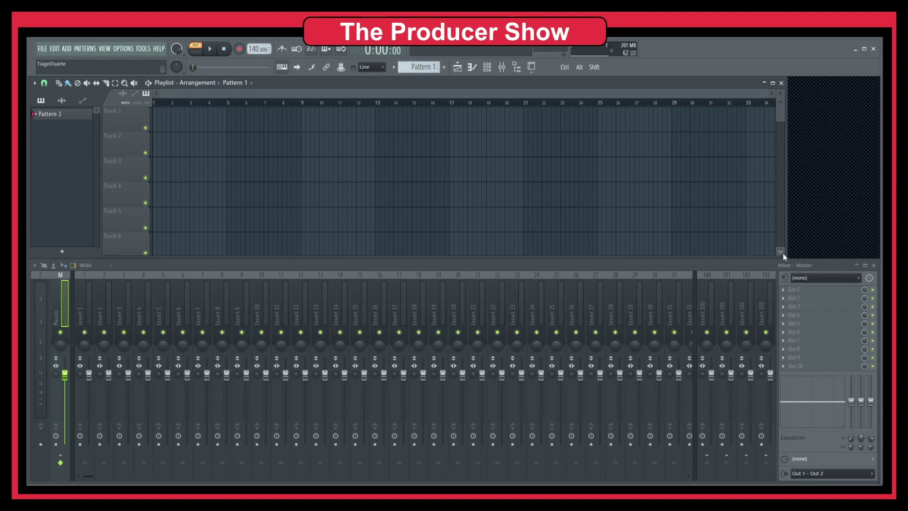
{"action": "left_click_drag", "start_coordinate": [785, 231], "coordinate": [878, 229]}
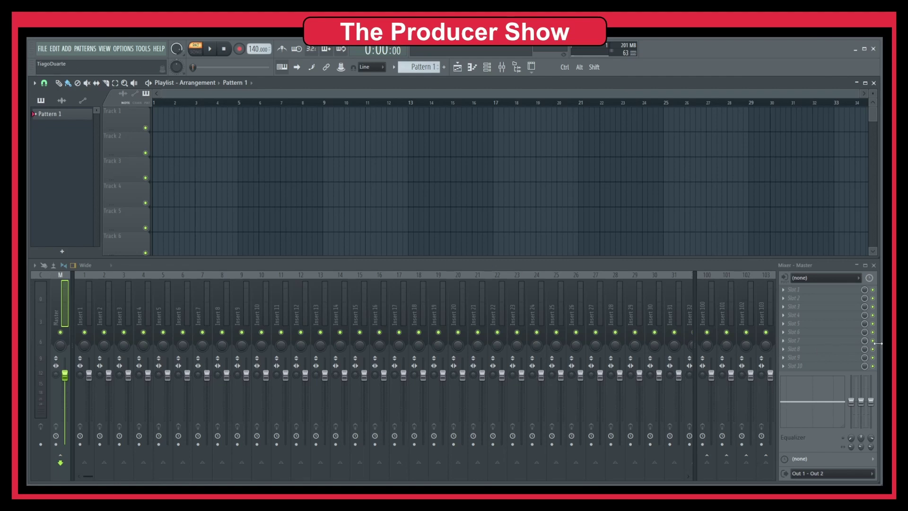
- Narrow the mixer and resize the Playlist to sit beside it in the lower workspace
{"action": "left_click_drag", "start_coordinate": [879, 344], "coordinate": [389, 344]}
{"action": "left_click_drag", "start_coordinate": [328, 88], "coordinate": [327, 111]}
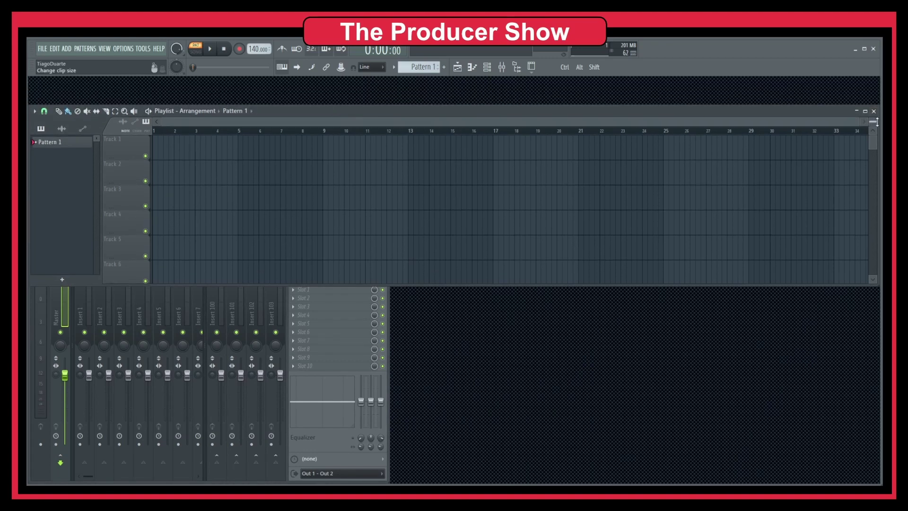
{"action": "left_click_drag", "start_coordinate": [879, 122], "coordinate": [543, 134]}
{"action": "left_click_drag", "start_coordinate": [332, 111], "coordinate": [660, 309]}
{"action": "left_click_drag", "start_coordinate": [360, 303], "coordinate": [388, 259]}
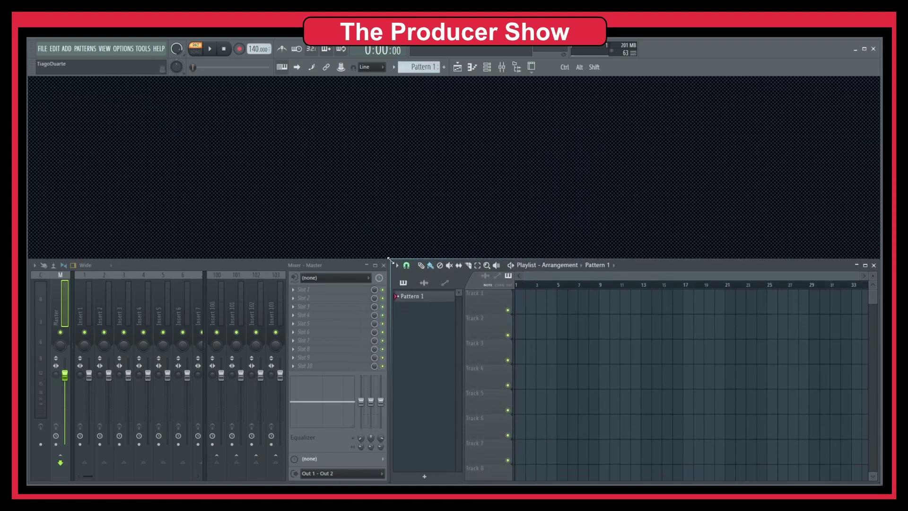
- Narrow the Channel rack at top left and restore the Sampler piano roll sized into the top-right
{"action": "left_click", "coordinate": [488, 68]}
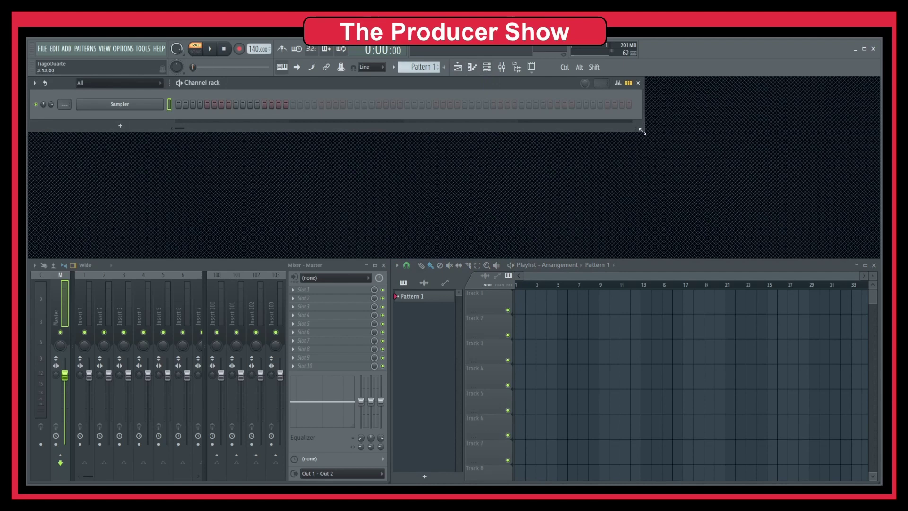
{"action": "left_click_drag", "start_coordinate": [642, 133], "coordinate": [393, 222]}
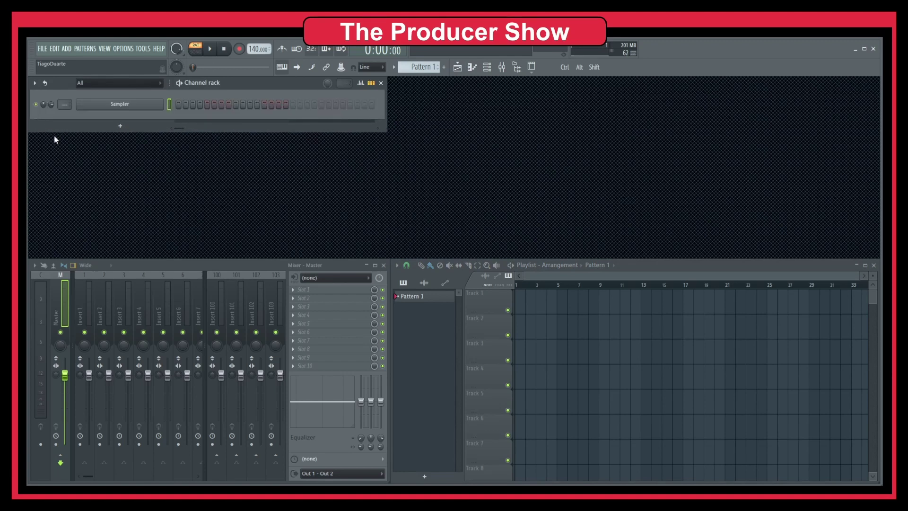
{"action": "left_click", "coordinate": [472, 67]}
{"action": "double_click", "coordinate": [336, 83]}
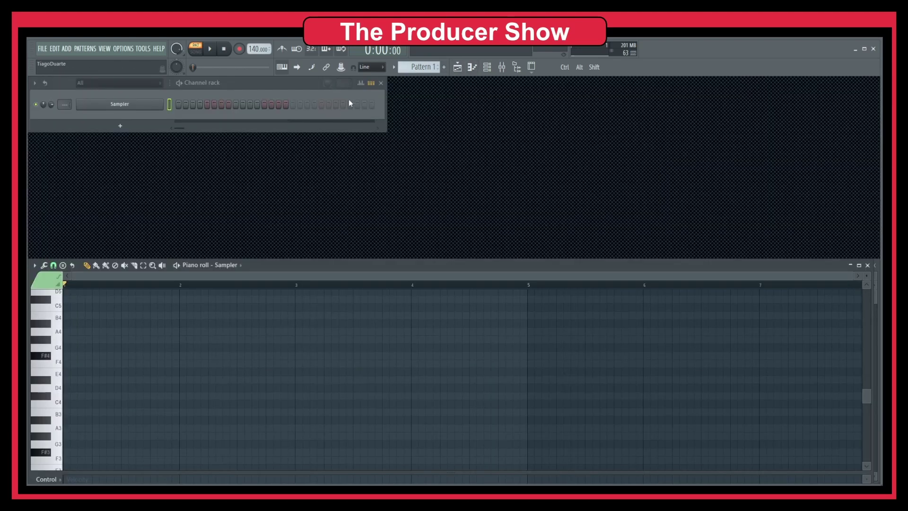
{"action": "left_click_drag", "start_coordinate": [355, 262], "coordinate": [362, 85]}
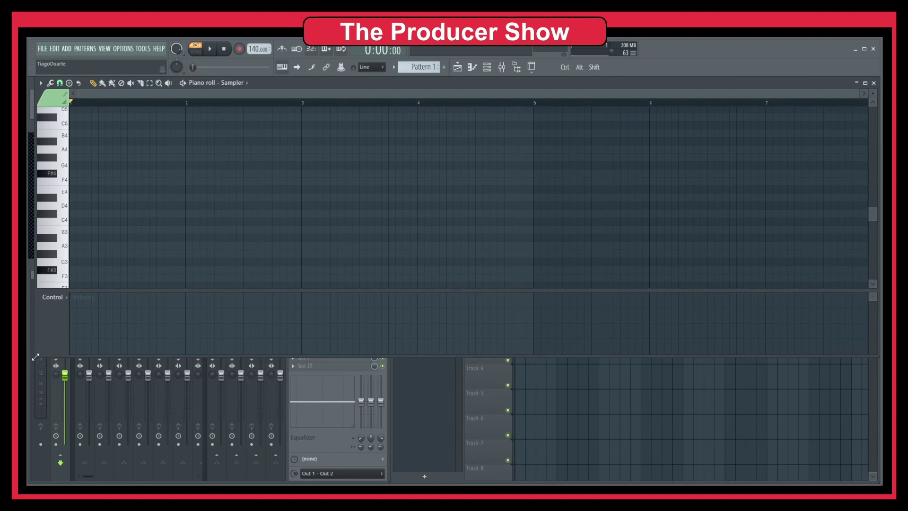
{"action": "left_click_drag", "start_coordinate": [34, 355], "coordinate": [393, 259]}
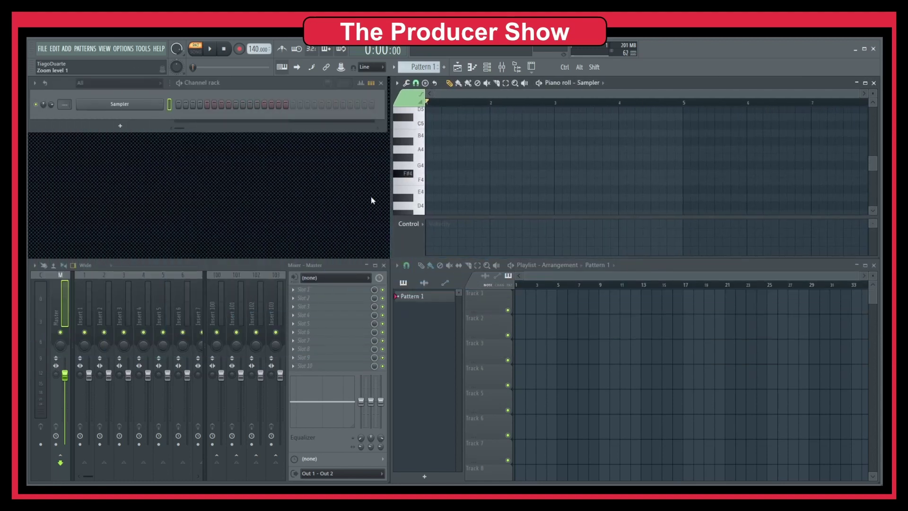
{"action": "left_click", "coordinate": [385, 122]}
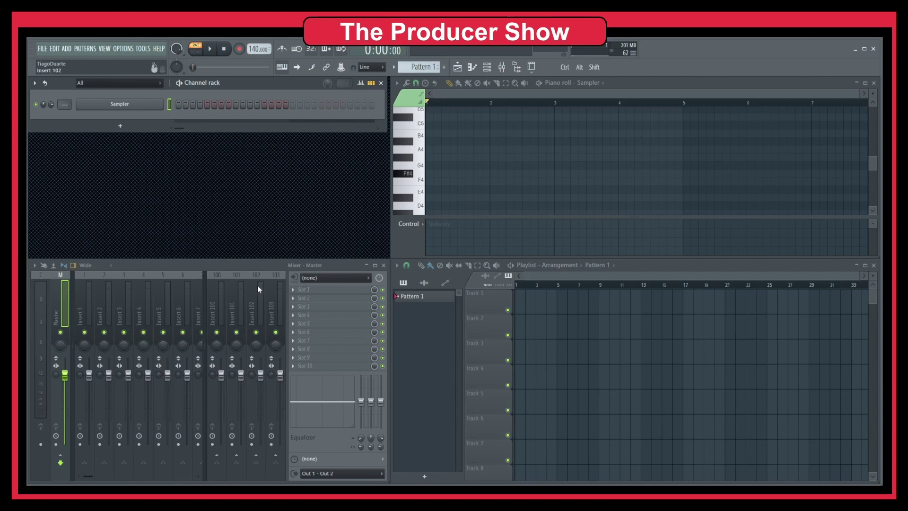
- Drag the Sampler piano roll off the left edge, back, then to the centre over the mixer
{"action": "left_click_drag", "start_coordinate": [676, 85], "coordinate": [28, 204]}
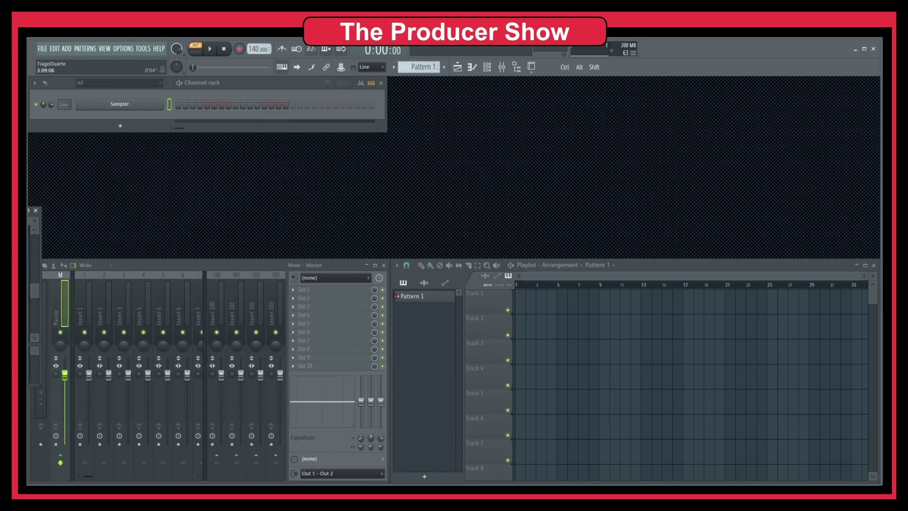
{"action": "left_click_drag", "start_coordinate": [29, 203], "coordinate": [665, 79]}
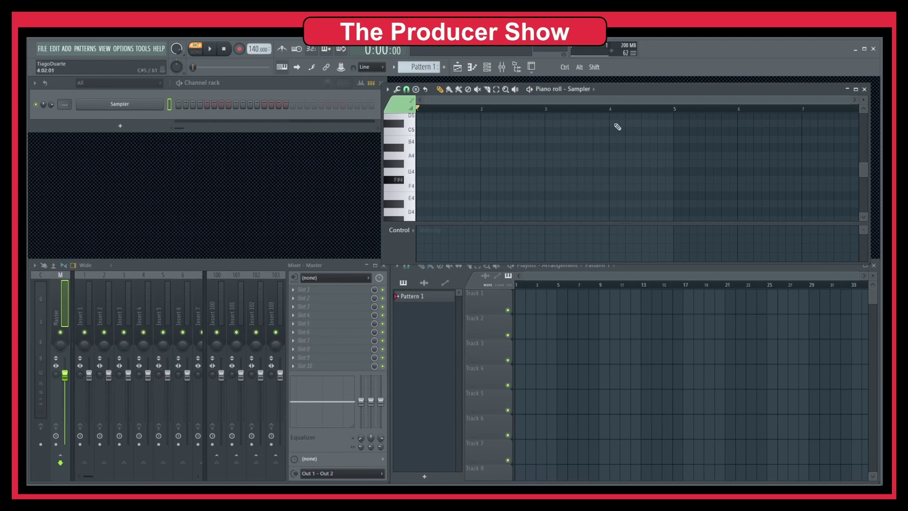
{"action": "left_click_drag", "start_coordinate": [658, 88], "coordinate": [575, 143]}
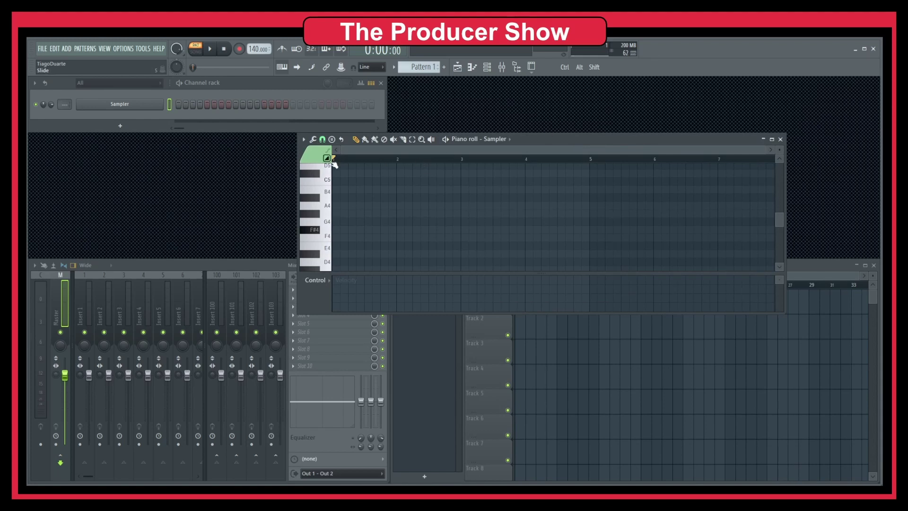
- Toggle the piano roll's Detached setting from its options menu and nudge the window up
{"action": "left_click", "coordinate": [304, 140]}
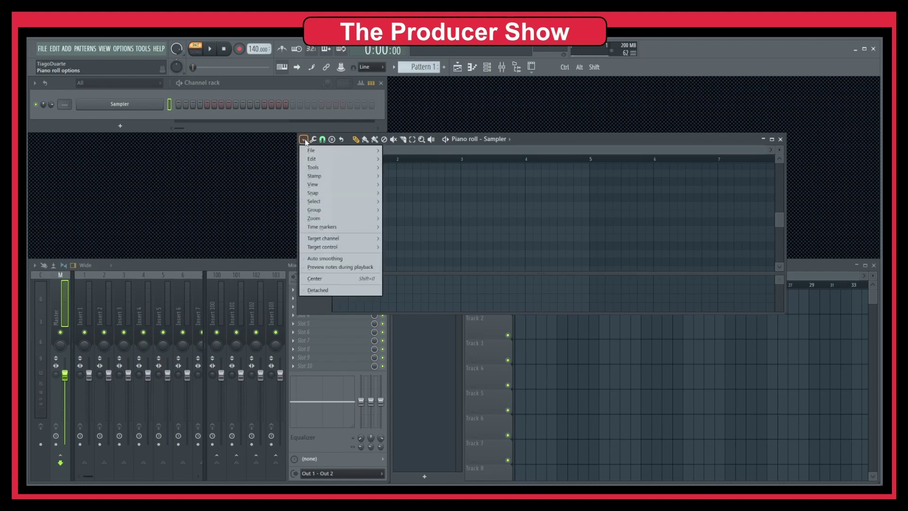
{"action": "left_click", "coordinate": [324, 292]}
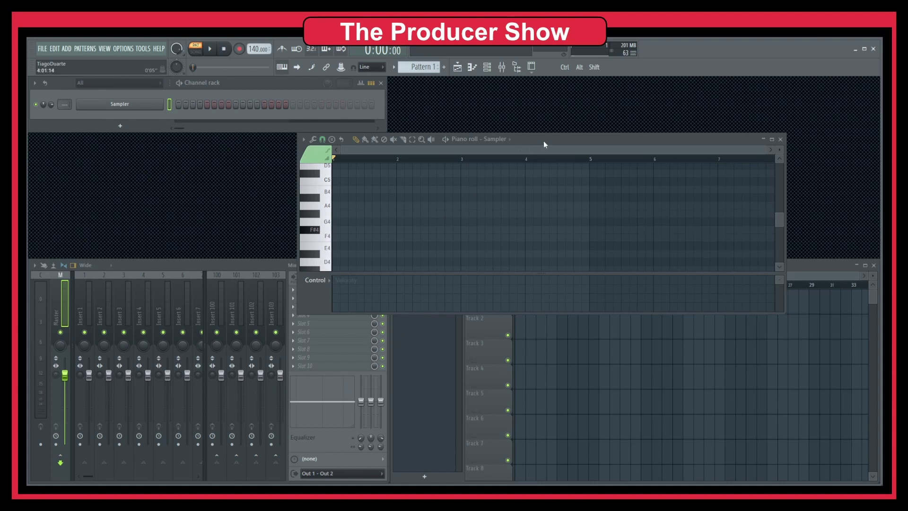
{"action": "left_click_drag", "start_coordinate": [558, 143], "coordinate": [562, 107]}
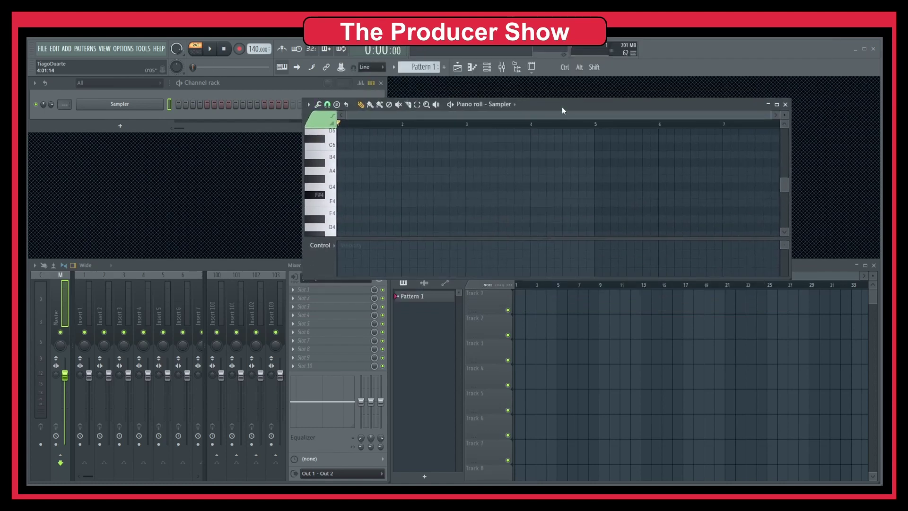
- Maximize the piano roll, restore it, and move it to the workspace's upper left
{"action": "left_click", "coordinate": [776, 104]}
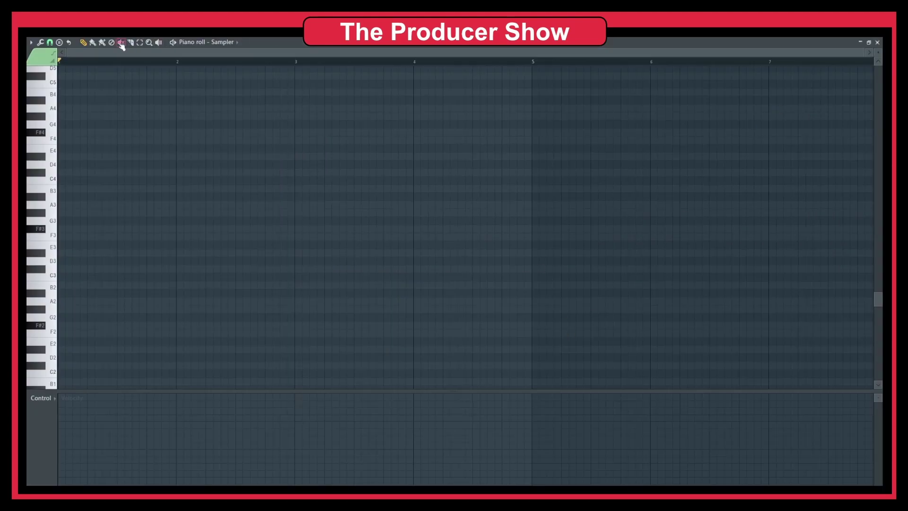
{"action": "left_click", "coordinate": [870, 42]}
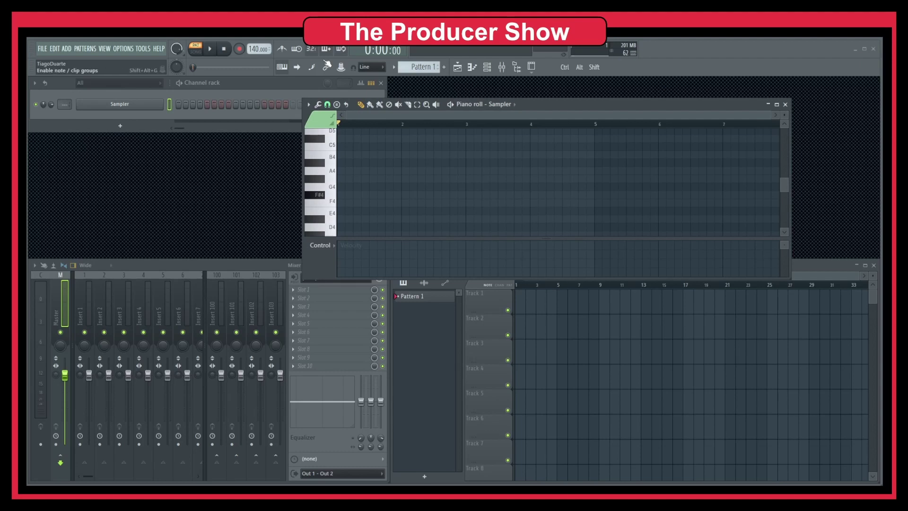
{"action": "left_click_drag", "start_coordinate": [607, 110], "coordinate": [9, 156]}
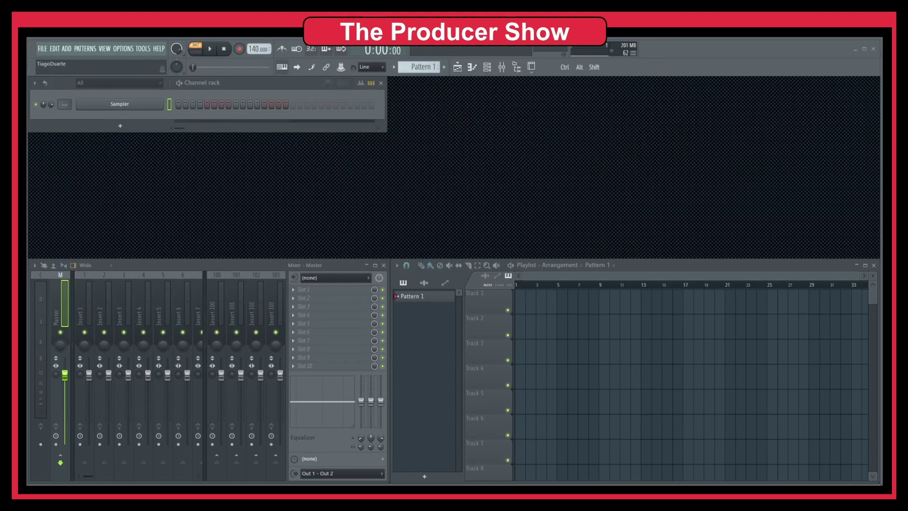
- Bring the Sampler piano roll back with F7, move it right, and detach it via its options menu
{"action": "left_click_drag", "start_coordinate": [10, 156], "coordinate": [512, 117]}
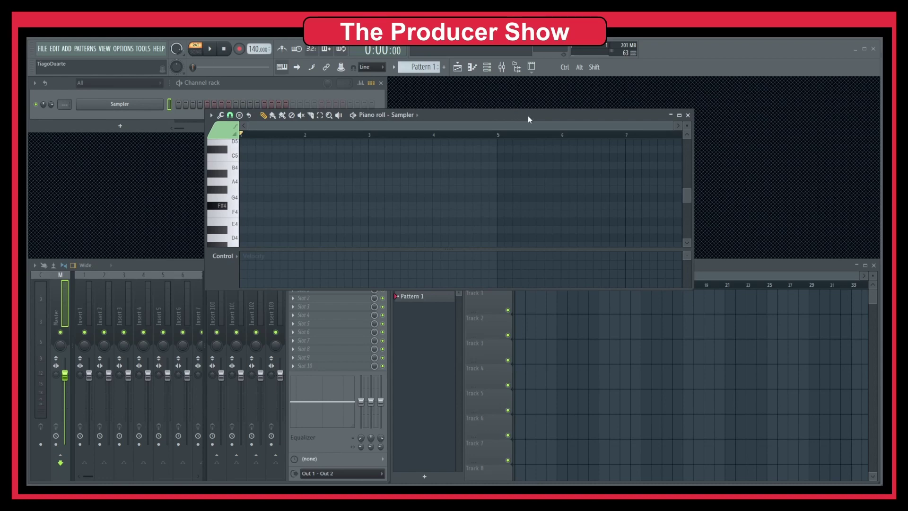
{"action": "key", "text": "F7"}
{"action": "key", "text": "F7"}
{"action": "key", "text": "F7"}
{"action": "key", "text": "F7"}
{"action": "left_click_drag", "start_coordinate": [586, 121], "coordinate": [645, 106]}
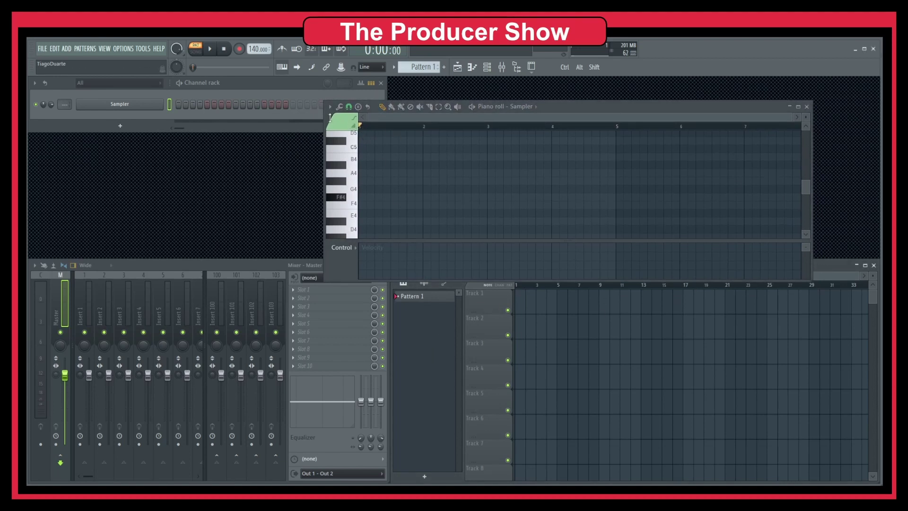
{"action": "left_click", "coordinate": [330, 107]}
{"action": "left_click", "coordinate": [351, 257]}
{"action": "left_click", "coordinate": [831, 263]}
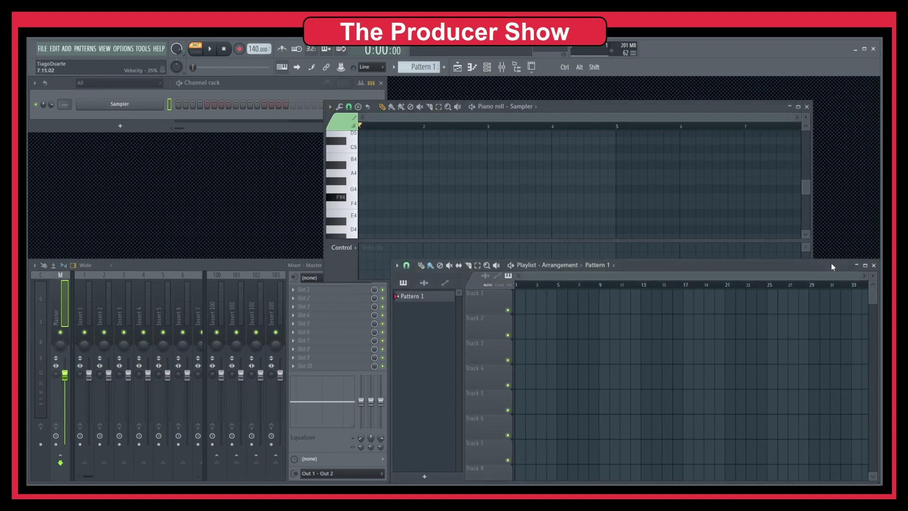
- Detach the Playlist and shift it left, moving the piano roll lower
{"action": "left_click", "coordinate": [397, 266]}
{"action": "left_click", "coordinate": [424, 391]}
{"action": "left_click_drag", "start_coordinate": [666, 268], "coordinate": [497, 101]}
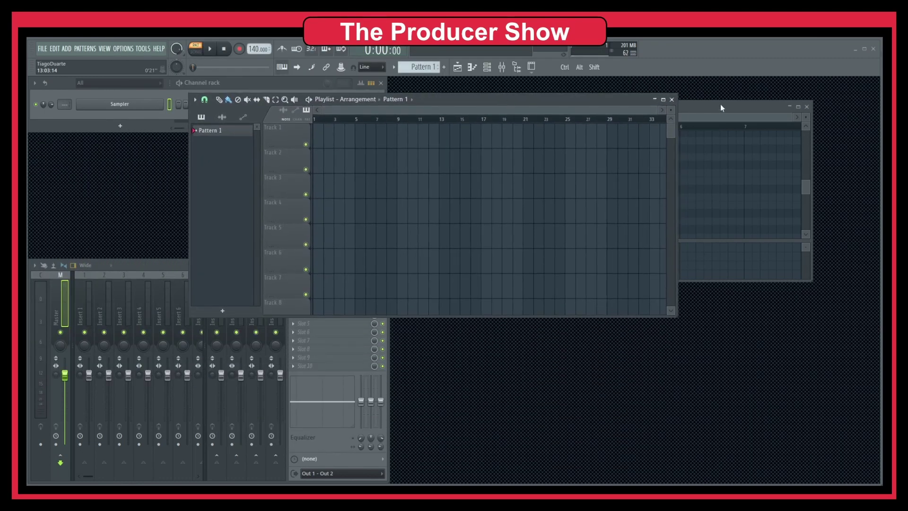
{"action": "left_click_drag", "start_coordinate": [701, 111], "coordinate": [733, 331]}
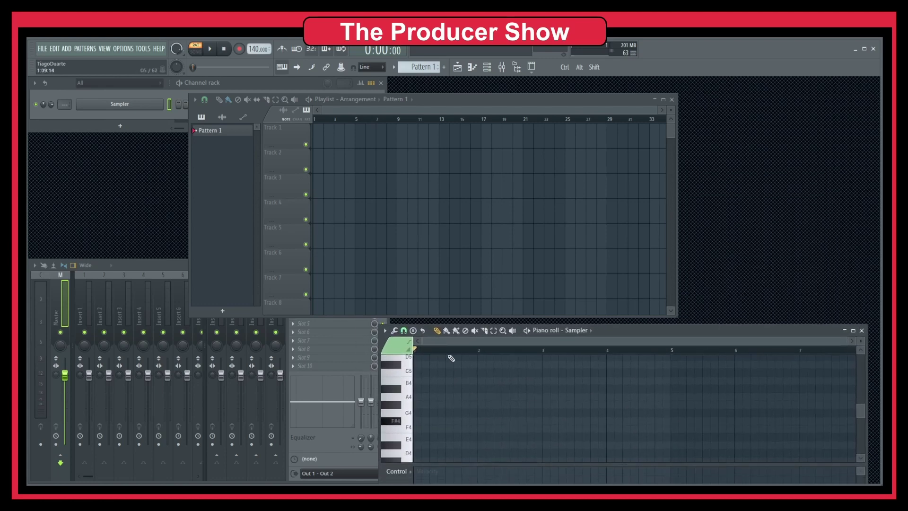
- Toggle the piano roll's detached state and move it up over the Playlist
{"action": "left_click", "coordinate": [385, 331]}
{"action": "left_click", "coordinate": [422, 475]}
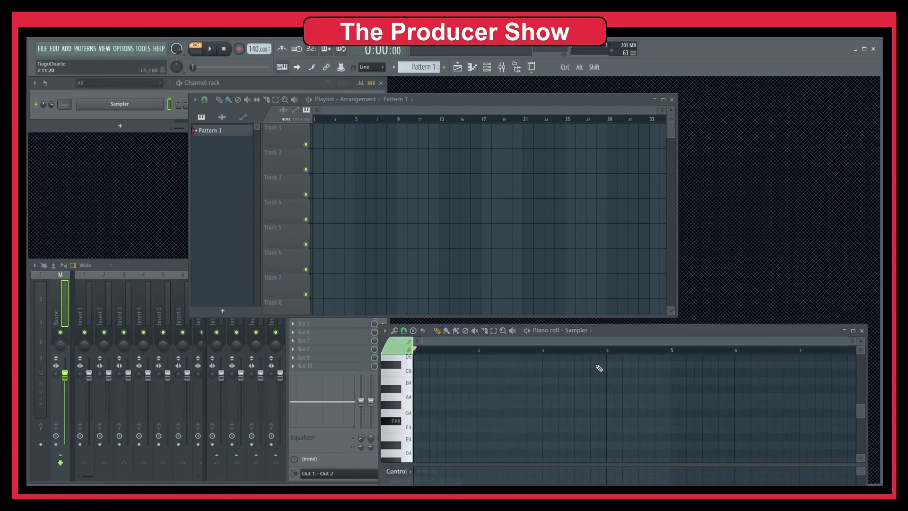
{"action": "left_click_drag", "start_coordinate": [674, 334], "coordinate": [624, 215]}
{"action": "left_click", "coordinate": [580, 112]}
{"action": "left_click", "coordinate": [697, 212]}
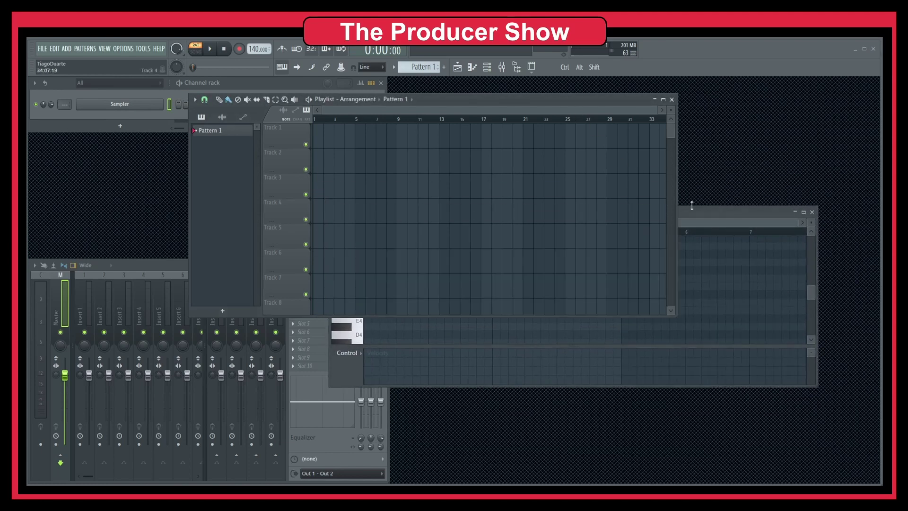
{"action": "left_click_drag", "start_coordinate": [701, 217], "coordinate": [703, 219]}
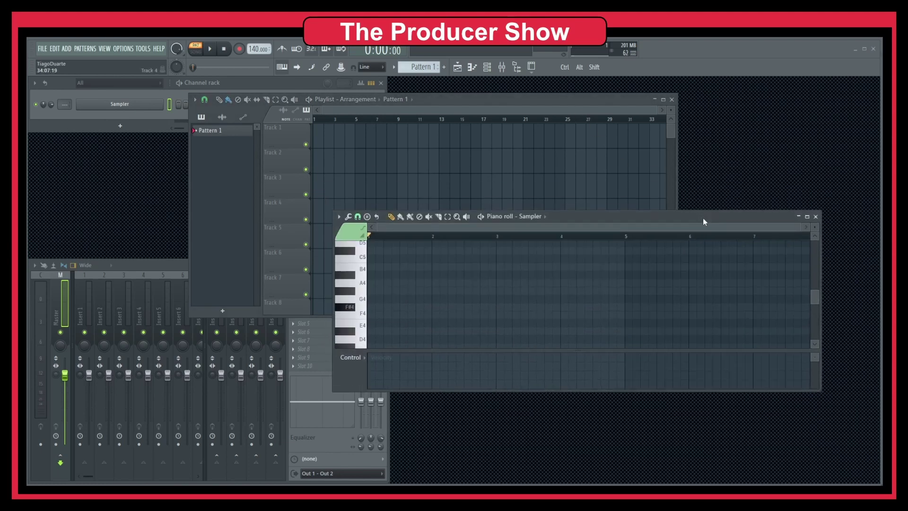
- Toggle Detached off for the piano roll and Playlist, then widen the Channel rack to show more steps
{"action": "left_click", "coordinate": [338, 216]}
{"action": "left_click", "coordinate": [360, 367]}
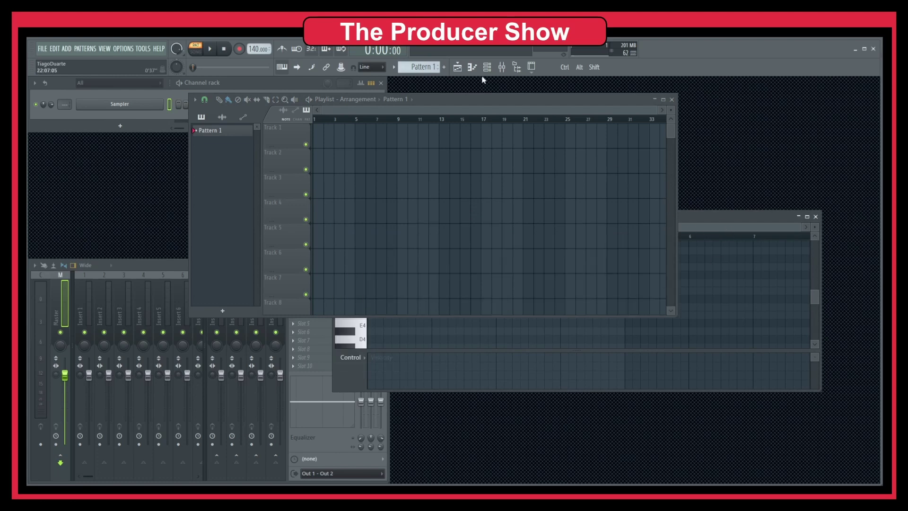
{"action": "left_click_drag", "start_coordinate": [493, 107], "coordinate": [417, 115]}
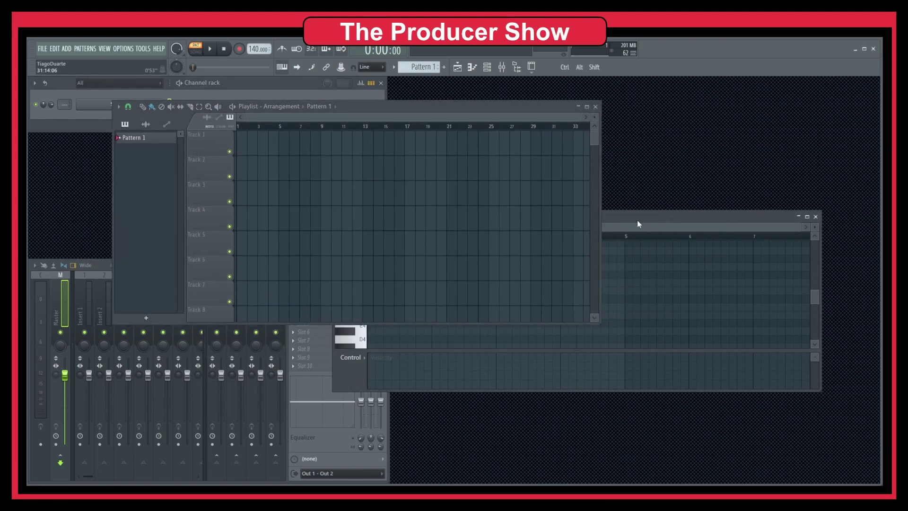
{"action": "mouse_move", "coordinate": [638, 220]}
{"action": "left_mouse_down"}
{"action": "mouse_move", "coordinate": [678, 245]}
{"action": "mouse_move", "coordinate": [652, 216]}
{"action": "left_mouse_up"}
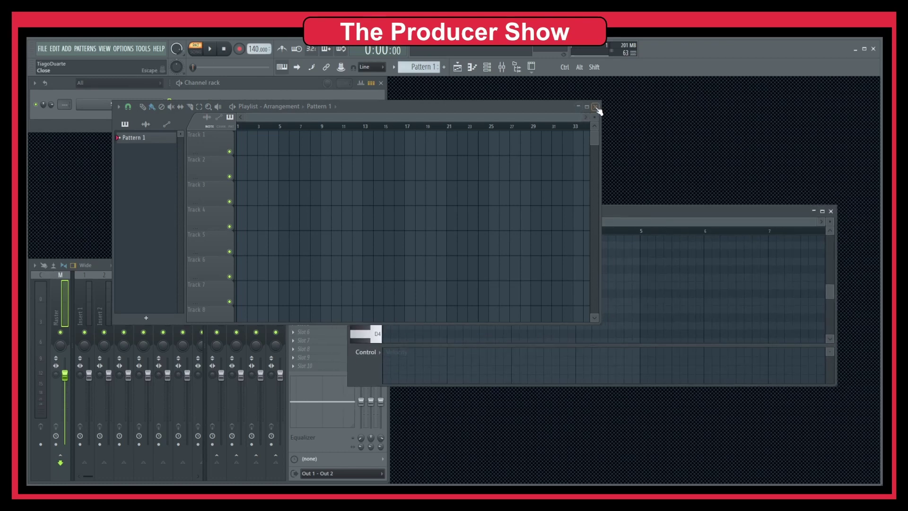
{"action": "left_click", "coordinate": [119, 107]}
{"action": "left_click", "coordinate": [133, 232]}
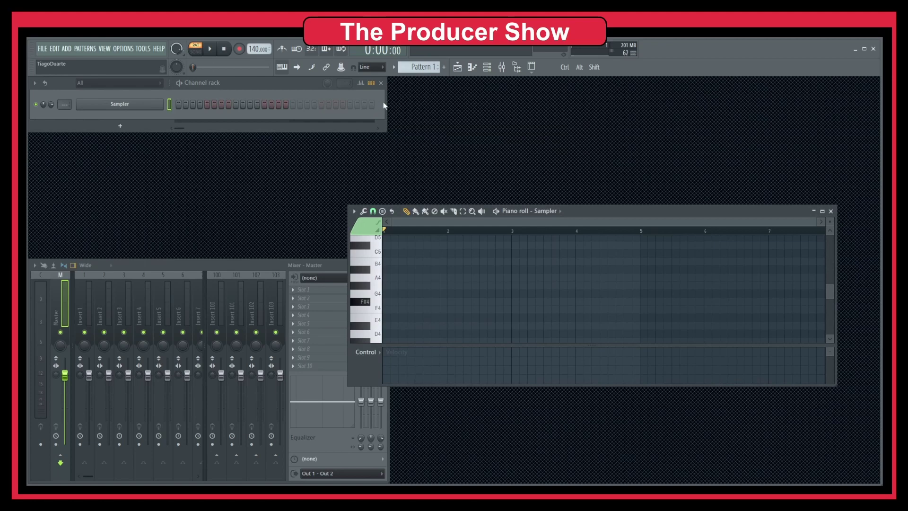
{"action": "left_click_drag", "start_coordinate": [385, 105], "coordinate": [675, 114]}
- Close the piano roll, widen the mixer to inserts 1–32, and add an Addictive Keys channel
{"action": "left_click", "coordinate": [831, 211]}
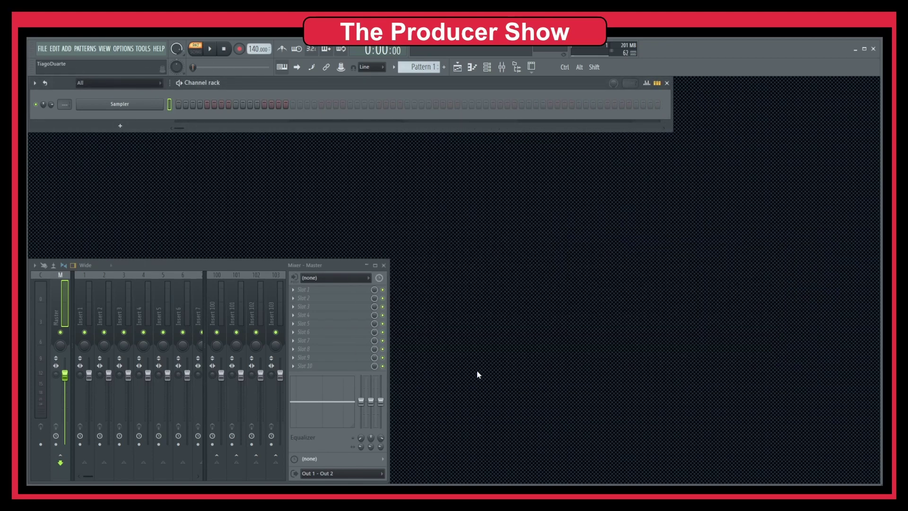
{"action": "left_click_drag", "start_coordinate": [388, 372], "coordinate": [875, 372]}
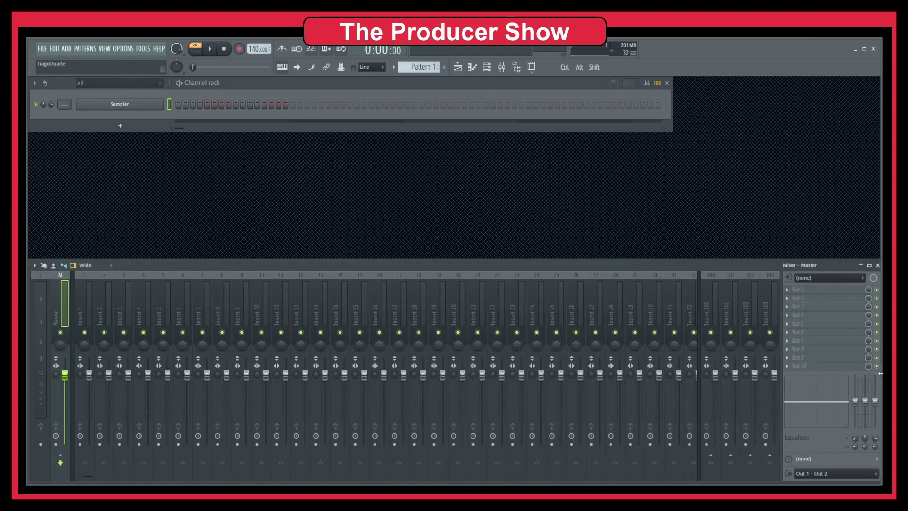
{"action": "left_click", "coordinate": [128, 127]}
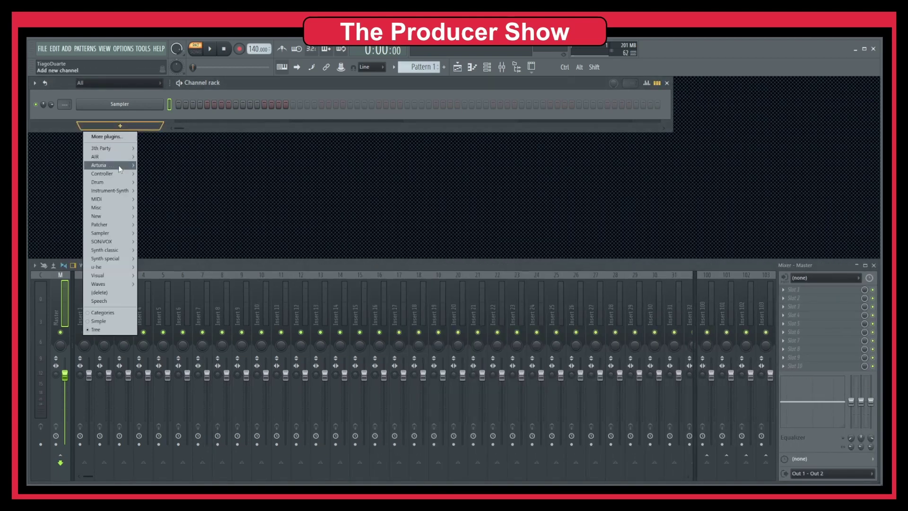
{"action": "mouse_move", "coordinate": [106, 150]}
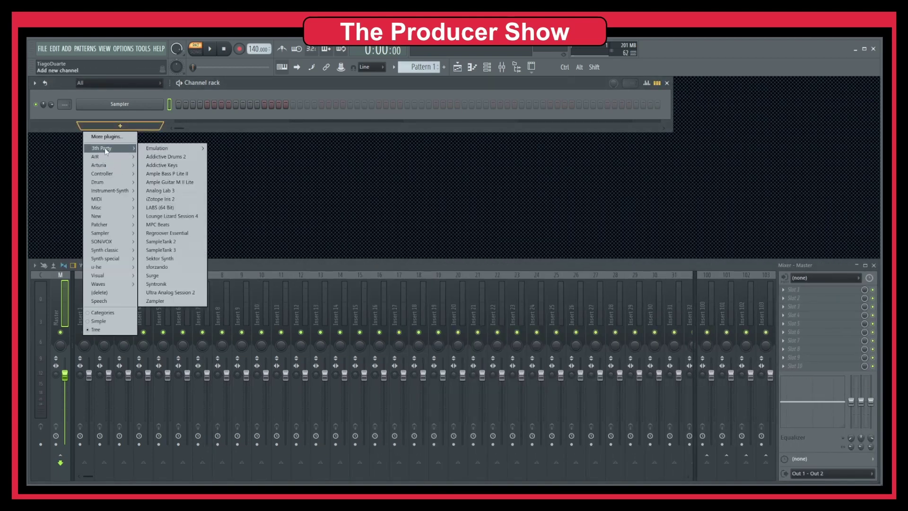
{"action": "left_click", "coordinate": [170, 165]}
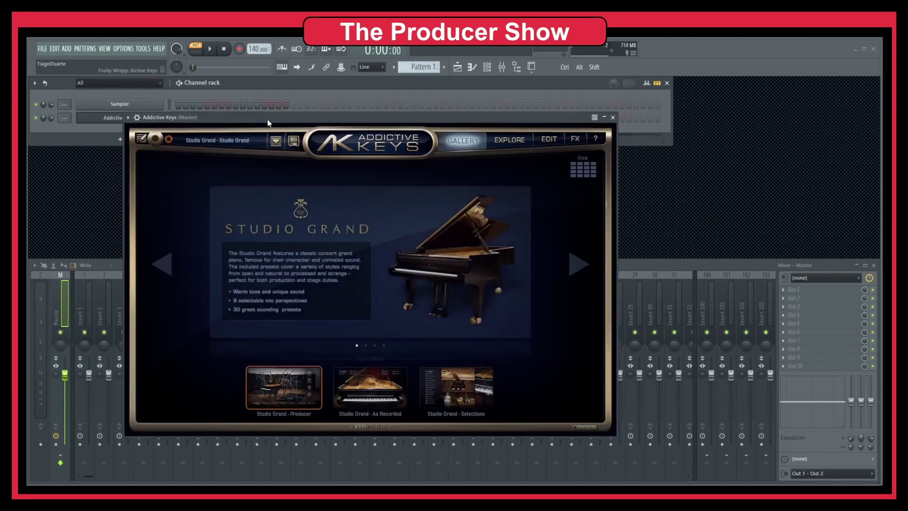
{"action": "left_click_drag", "start_coordinate": [268, 120], "coordinate": [360, 117]}
- Toggle the Addictive Keys window's detached state twice, repositioning it over the mixer
{"action": "left_click", "coordinate": [252, 119]}
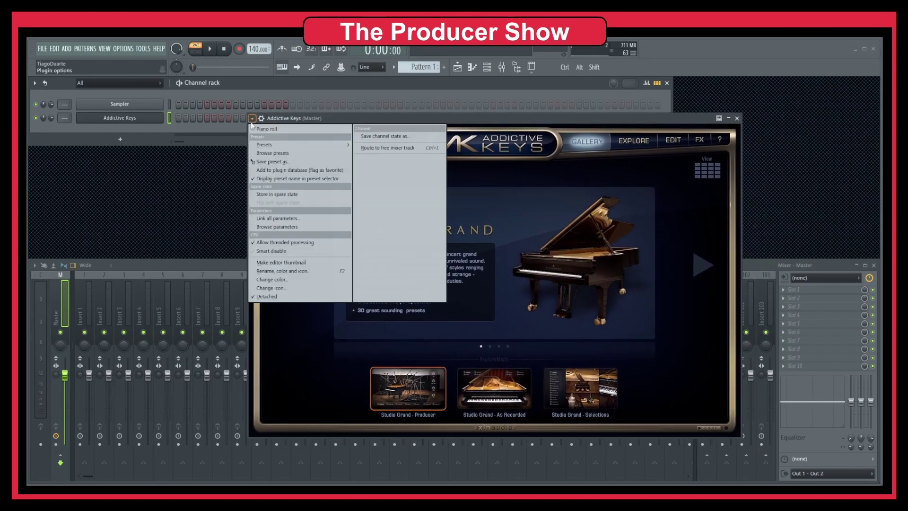
{"action": "left_click", "coordinate": [269, 297]}
{"action": "left_click_drag", "start_coordinate": [416, 125], "coordinate": [495, 134]}
{"action": "left_click", "coordinate": [342, 128]}
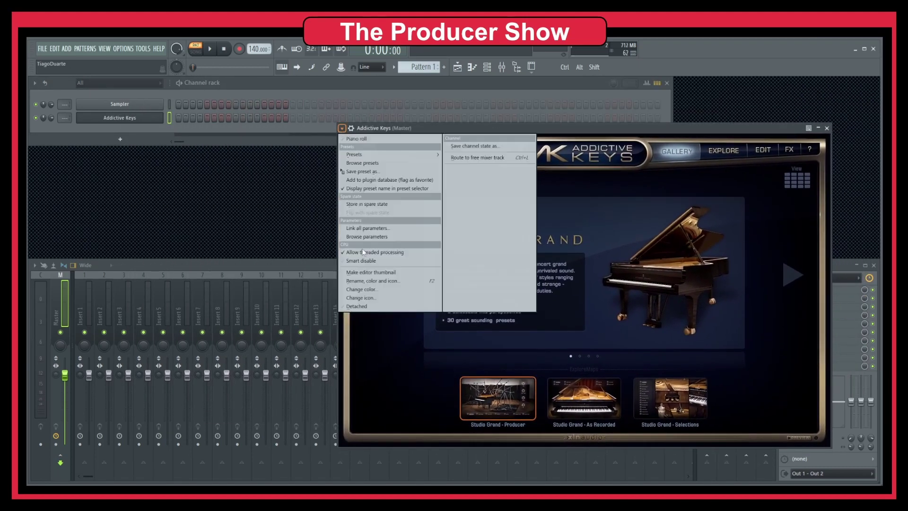
{"action": "left_click", "coordinate": [359, 306]}
{"action": "left_click_drag", "start_coordinate": [473, 127], "coordinate": [455, 142]}
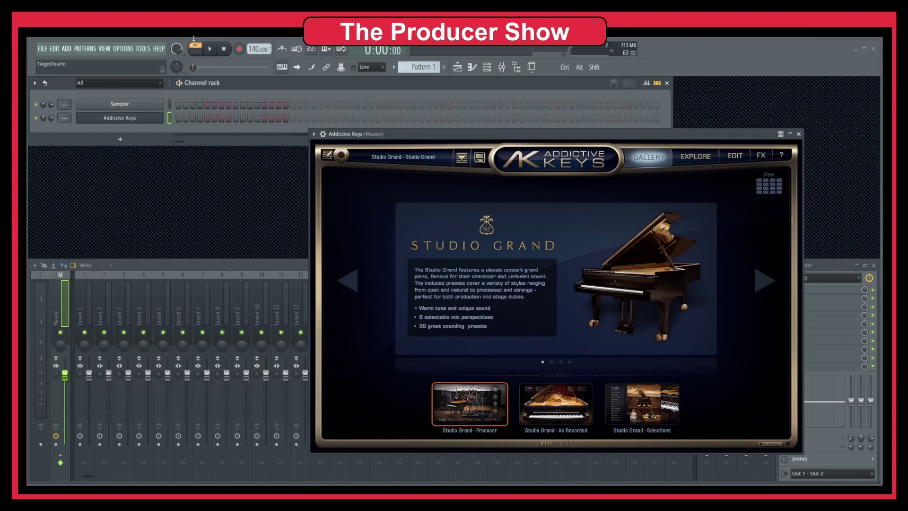
- Play the project briefly with the Addictive Keys window open, then stop with Space
{"action": "left_click", "coordinate": [209, 50]}
{"action": "left_click_drag", "start_coordinate": [463, 134], "coordinate": [443, 116]}
{"action": "key", "text": "space"}
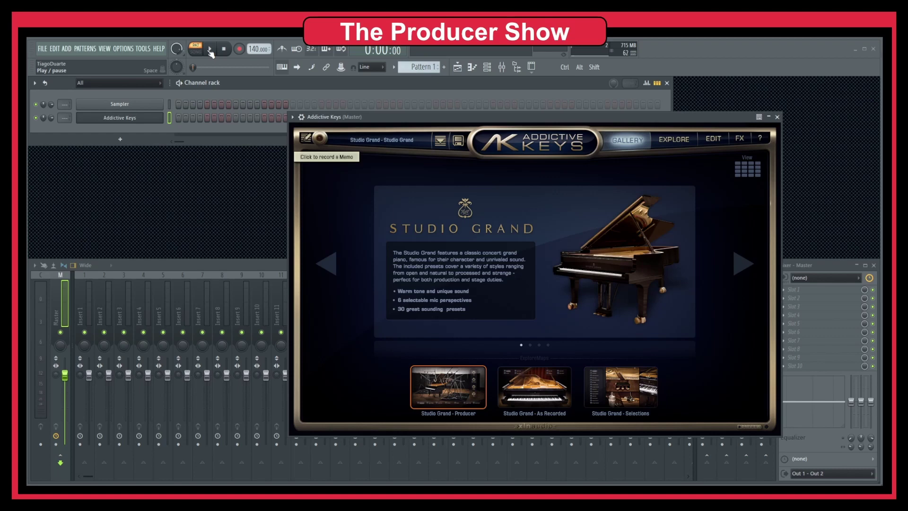
- Move the Addictive Keys window aside to reveal the mixer and close it
{"action": "left_click_drag", "start_coordinate": [466, 118], "coordinate": [27, 89]}
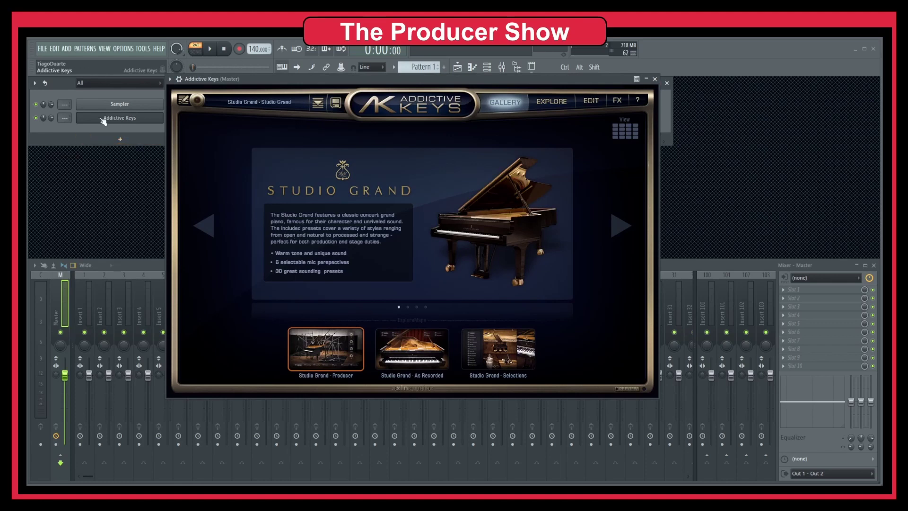
{"action": "left_click", "coordinate": [661, 80]}
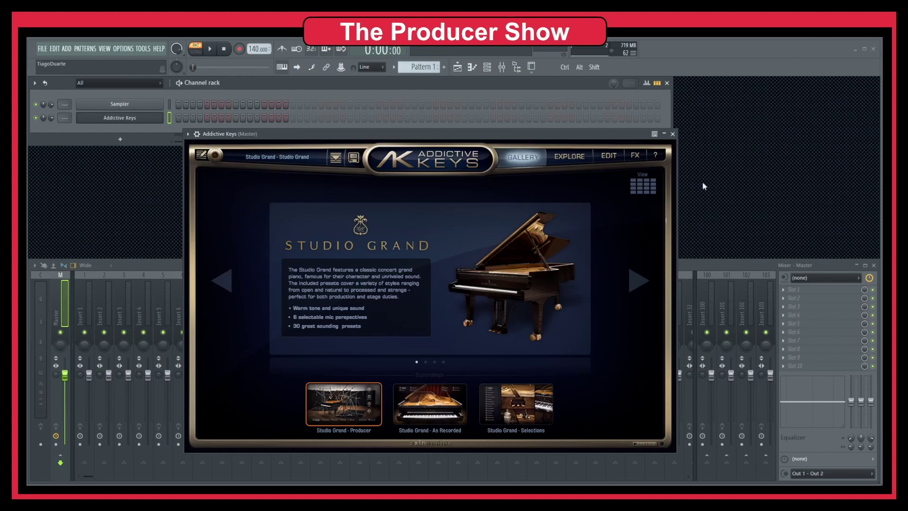
{"action": "left_click", "coordinate": [673, 133]}
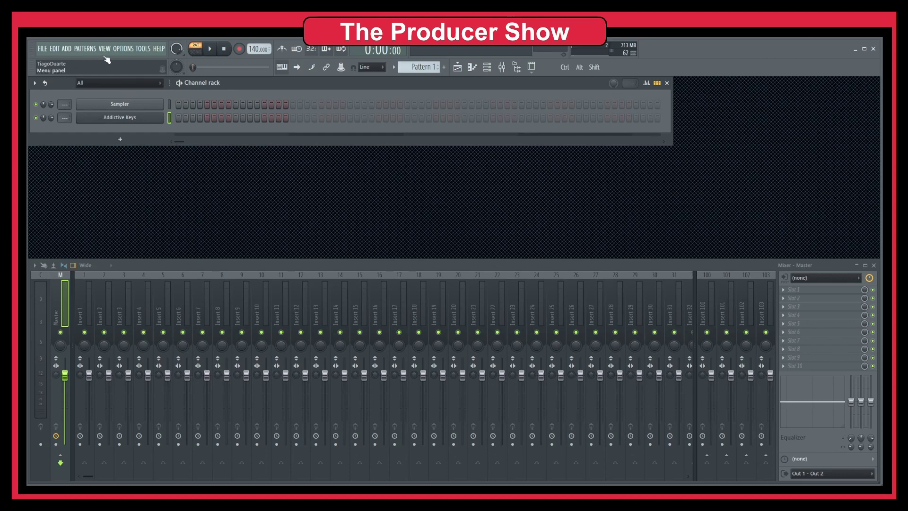
- Open the Settings dialog on its General tab via Options > General settings
{"action": "left_click", "coordinate": [123, 49]}
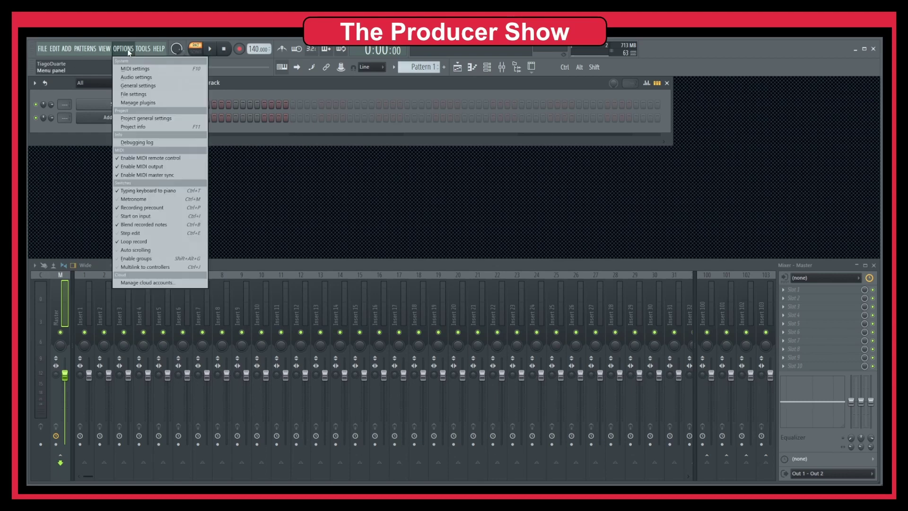
{"action": "left_click", "coordinate": [144, 85]}
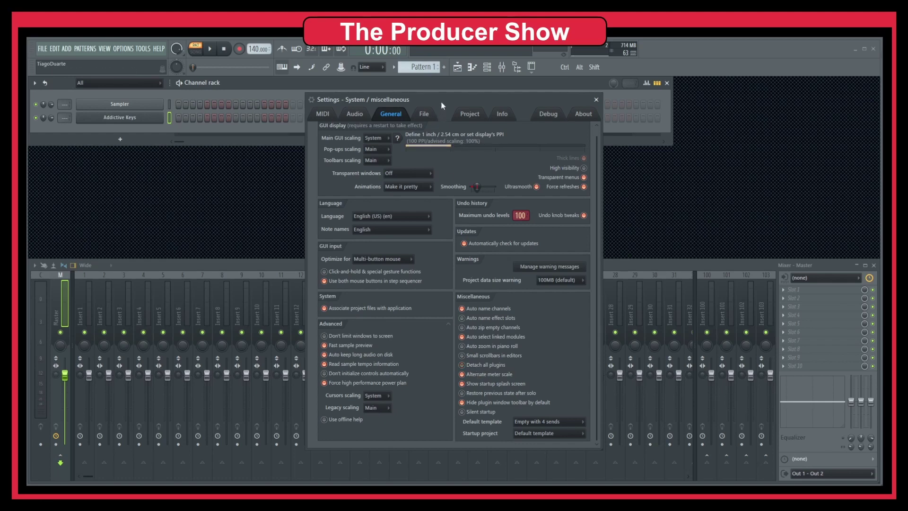
- Move the Settings window aside and add Addictive Keys from 3th Party as a new channel
{"action": "left_click_drag", "start_coordinate": [442, 105], "coordinate": [660, 115]}
{"action": "left_click", "coordinate": [119, 139]}
{"action": "mouse_move", "coordinate": [118, 185]}
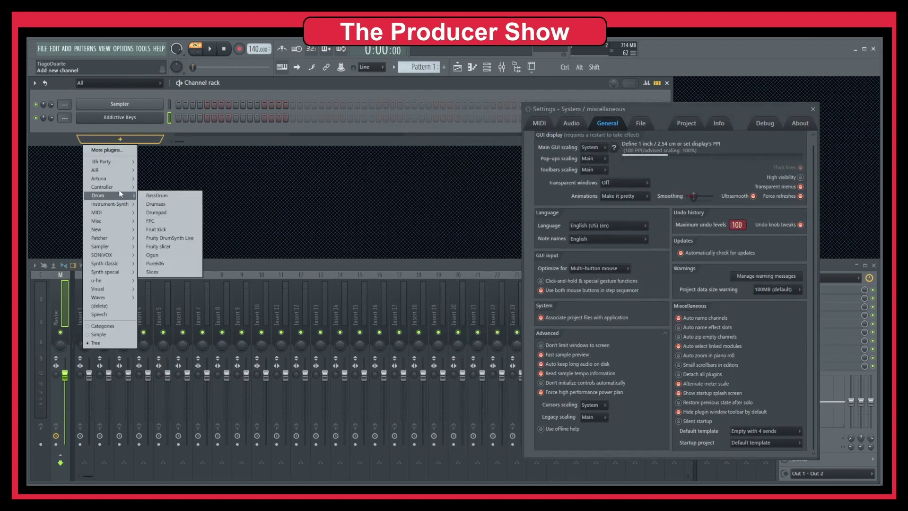
{"action": "mouse_move", "coordinate": [113, 161]}
{"action": "left_click", "coordinate": [170, 176]}
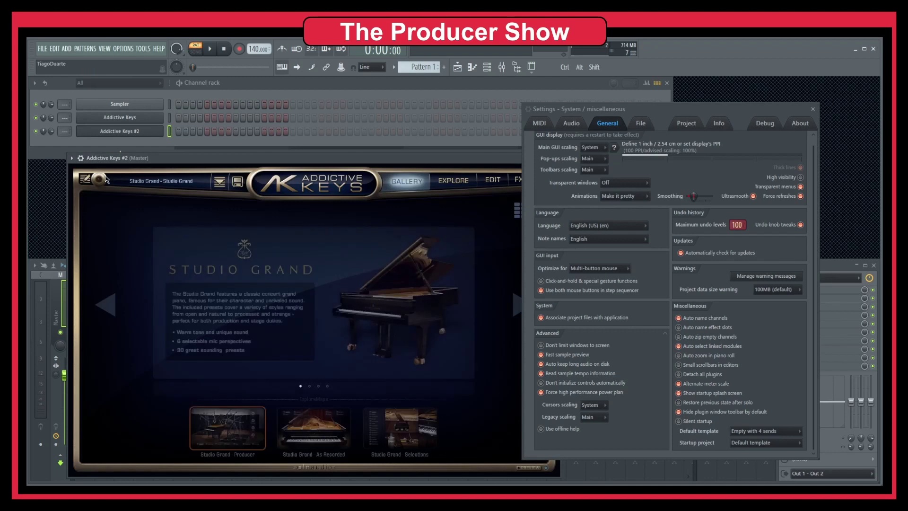
- Set the Addictive Keys #2 window to Detached and position it floating over Settings
{"action": "left_click", "coordinate": [72, 158]}
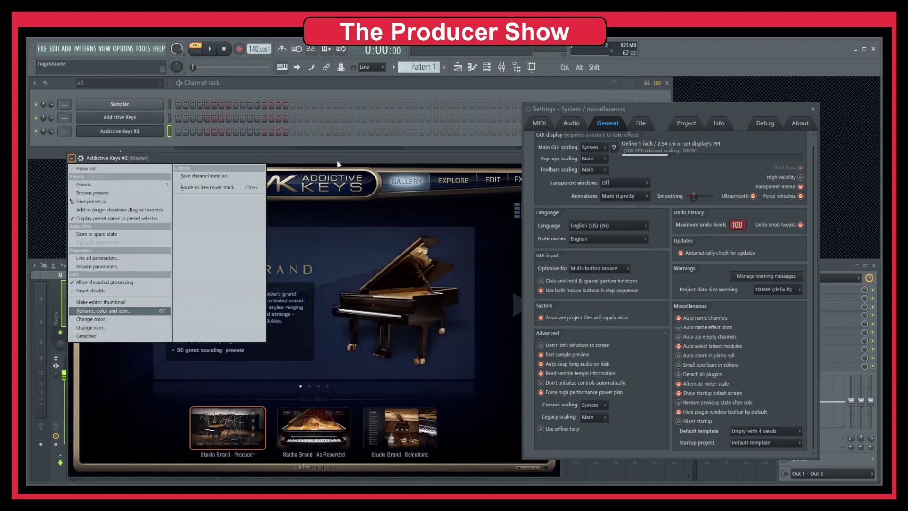
{"action": "left_click", "coordinate": [85, 336]}
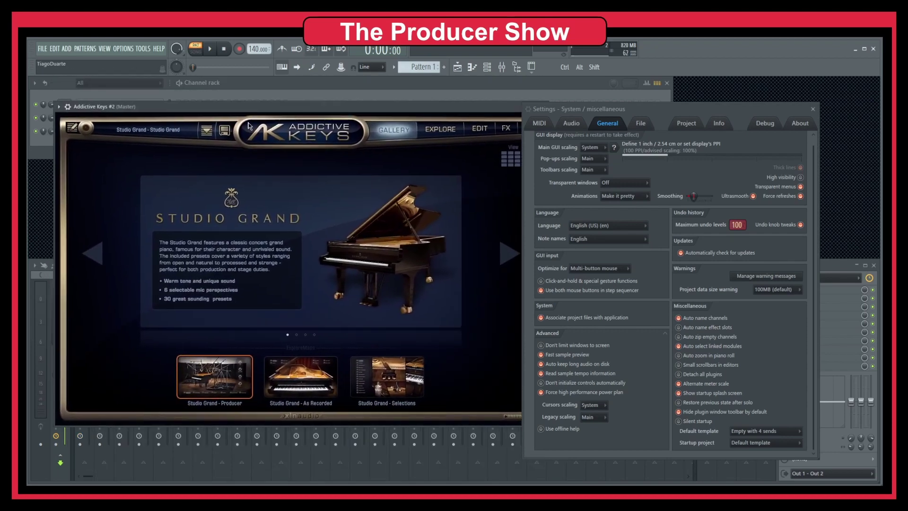
{"action": "left_click", "coordinate": [59, 107]}
{"action": "left_click", "coordinate": [73, 285]}
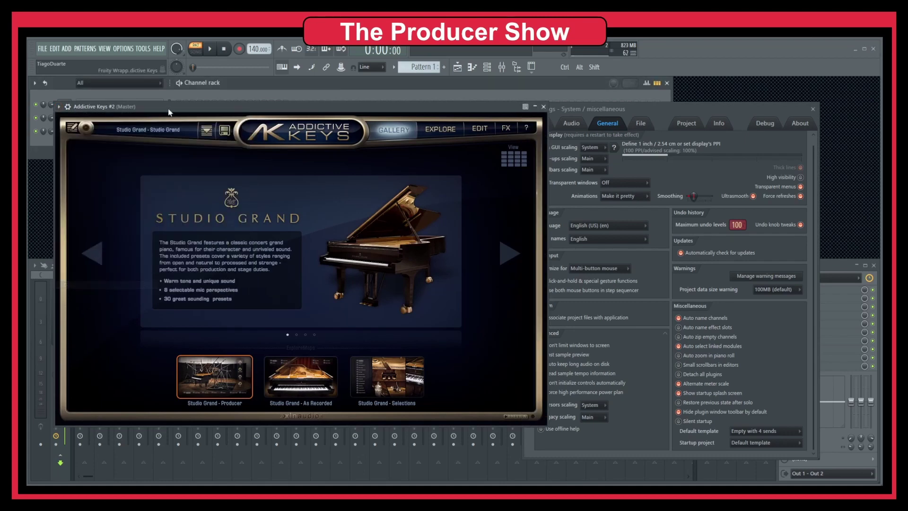
{"action": "left_click_drag", "start_coordinate": [189, 110], "coordinate": [413, 105]}
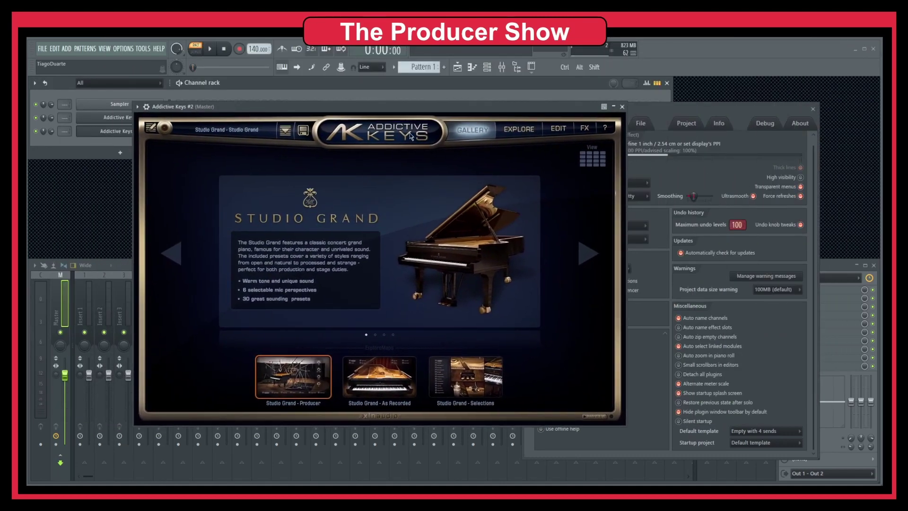
{"action": "left_click", "coordinate": [694, 113]}
{"action": "left_click", "coordinate": [469, 107]}
- Untick Detached for the plugin window and close the Settings window
{"action": "left_click", "coordinate": [145, 107]}
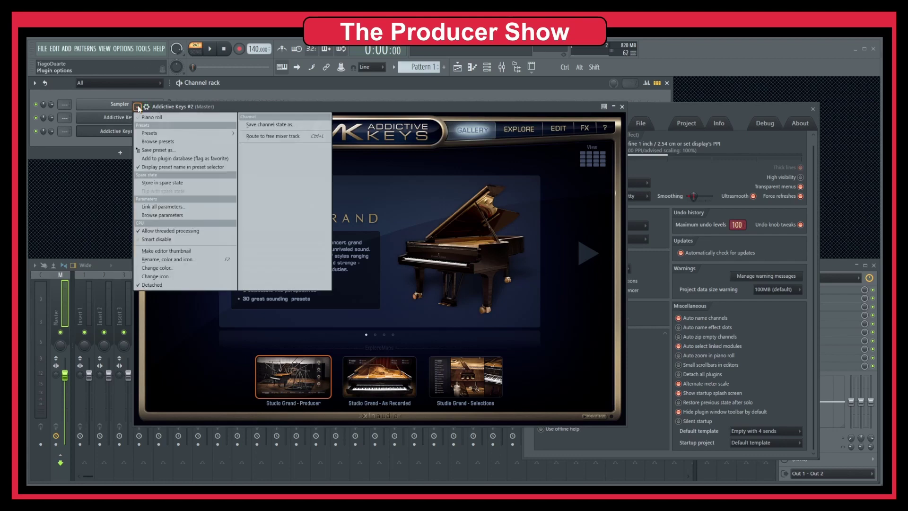
{"action": "left_click", "coordinate": [153, 285]}
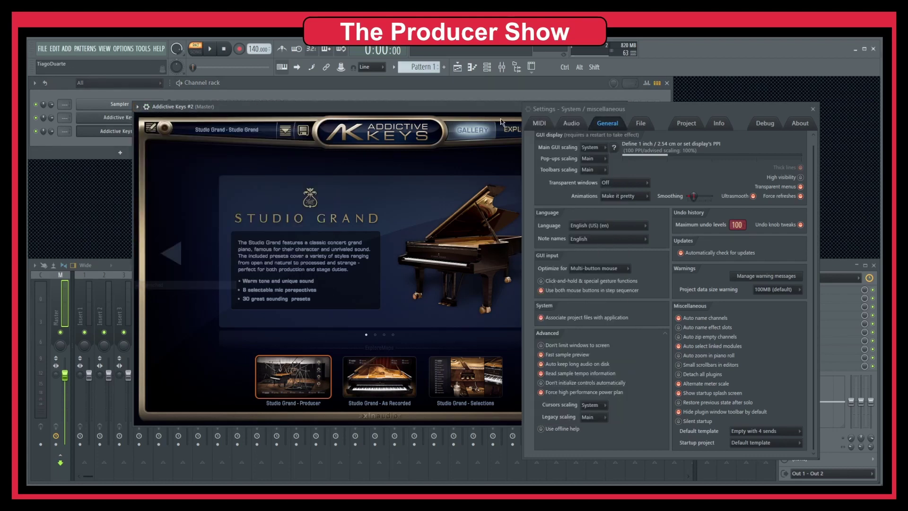
{"action": "left_click", "coordinate": [513, 125]}
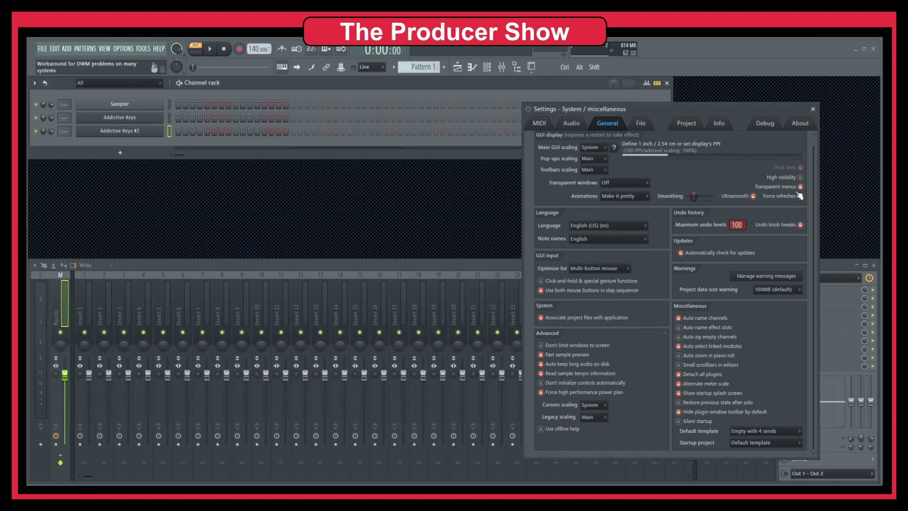
{"action": "left_click", "coordinate": [814, 109]}
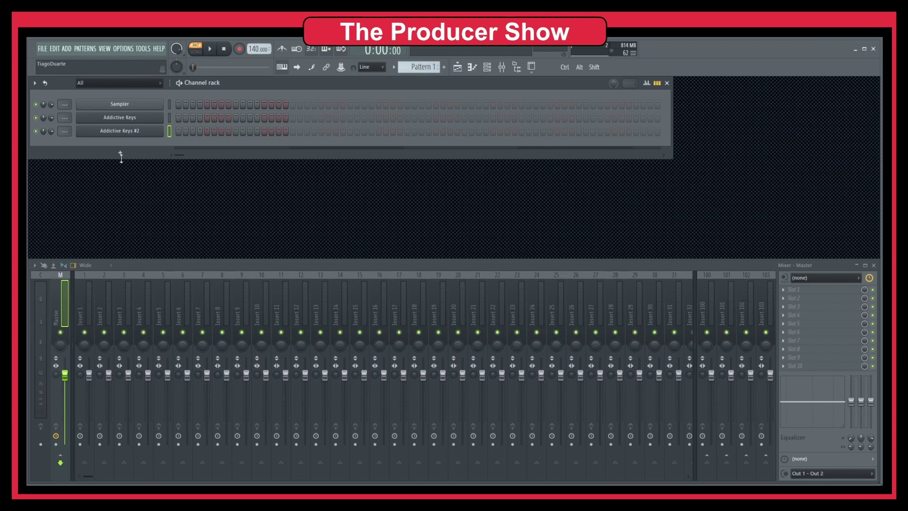
- Reopen Addictive Keys #2, untick Detached, then close its window
{"action": "left_click", "coordinate": [121, 132]}
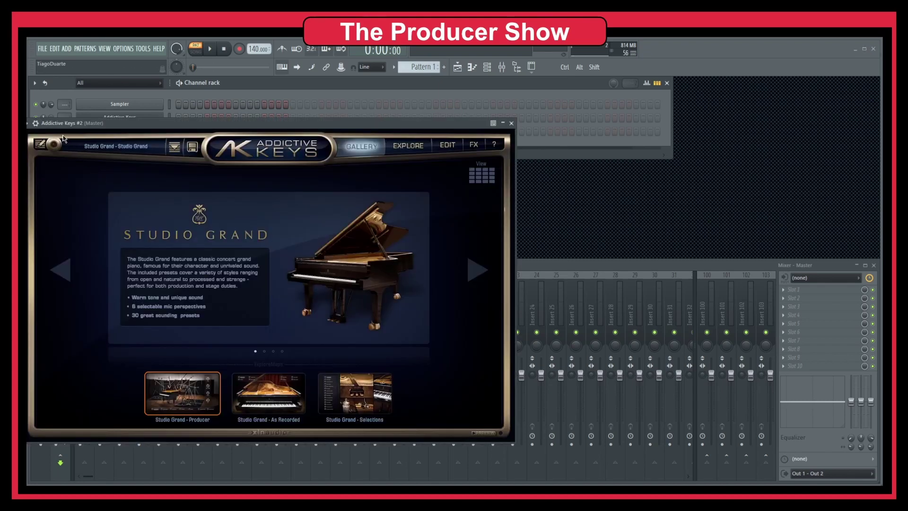
{"action": "left_click_drag", "start_coordinate": [66, 123], "coordinate": [172, 99]}
{"action": "left_click", "coordinate": [136, 99]}
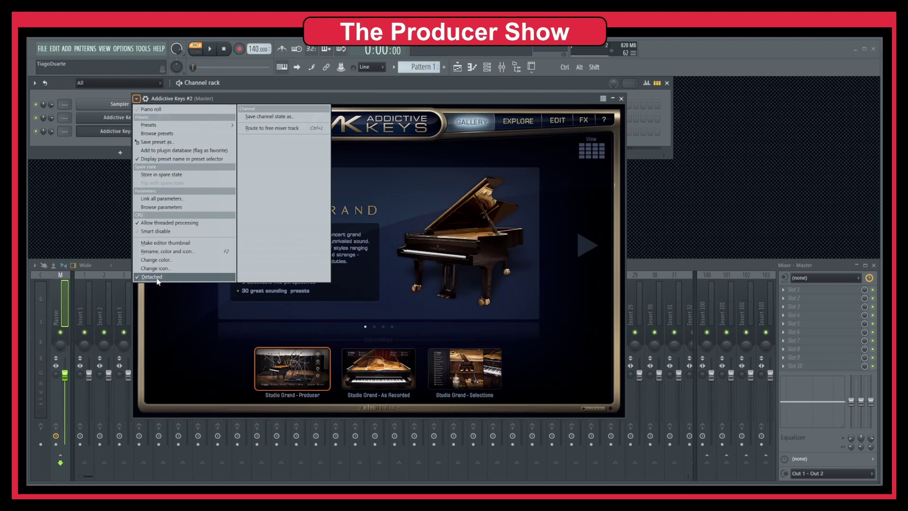
{"action": "left_click", "coordinate": [525, 97]}
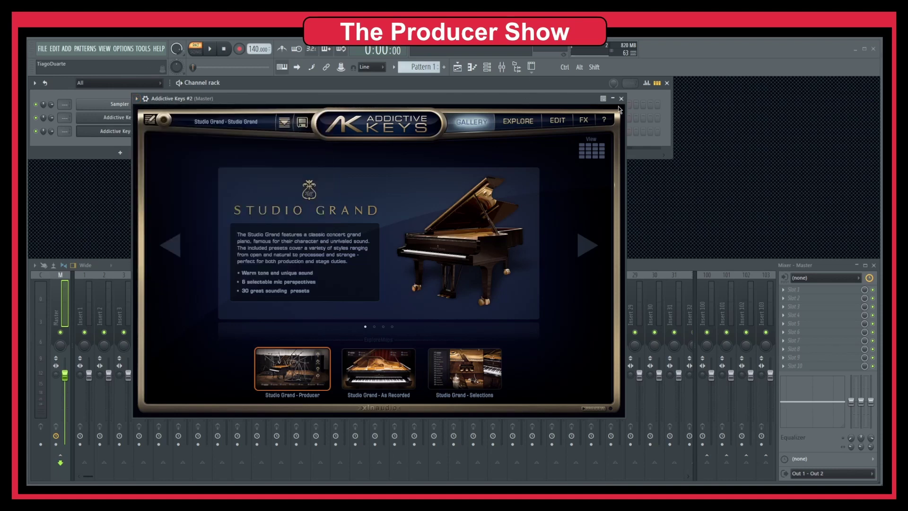
{"action": "left_click", "coordinate": [621, 99]}
{"action": "left_click", "coordinate": [666, 83]}
{"action": "left_click", "coordinate": [873, 266]}
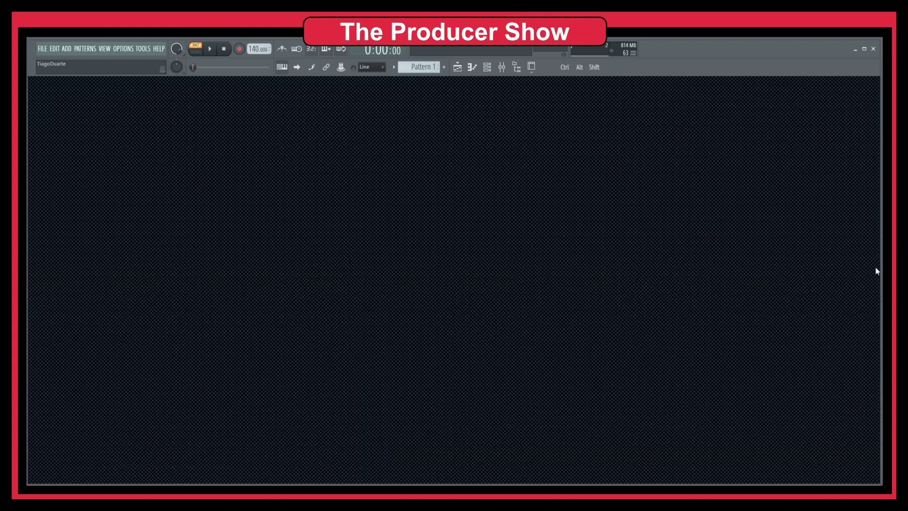